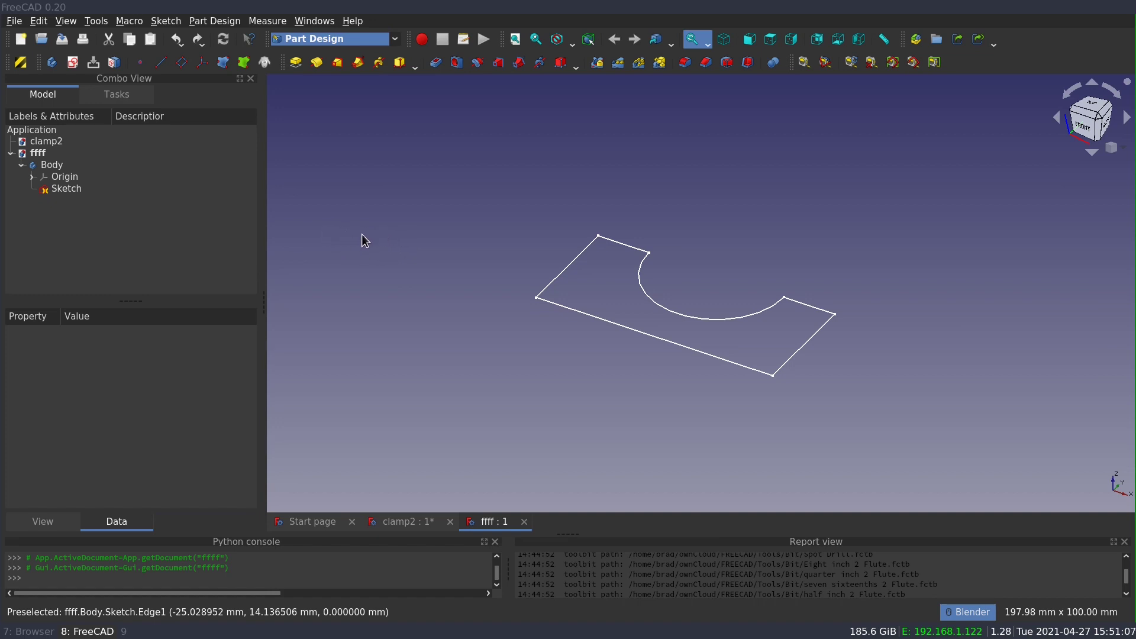
- Detach the C-shaped Sketch from its support, reorient it onto the XZ-Plane, and close the sketcher
click(71, 191)
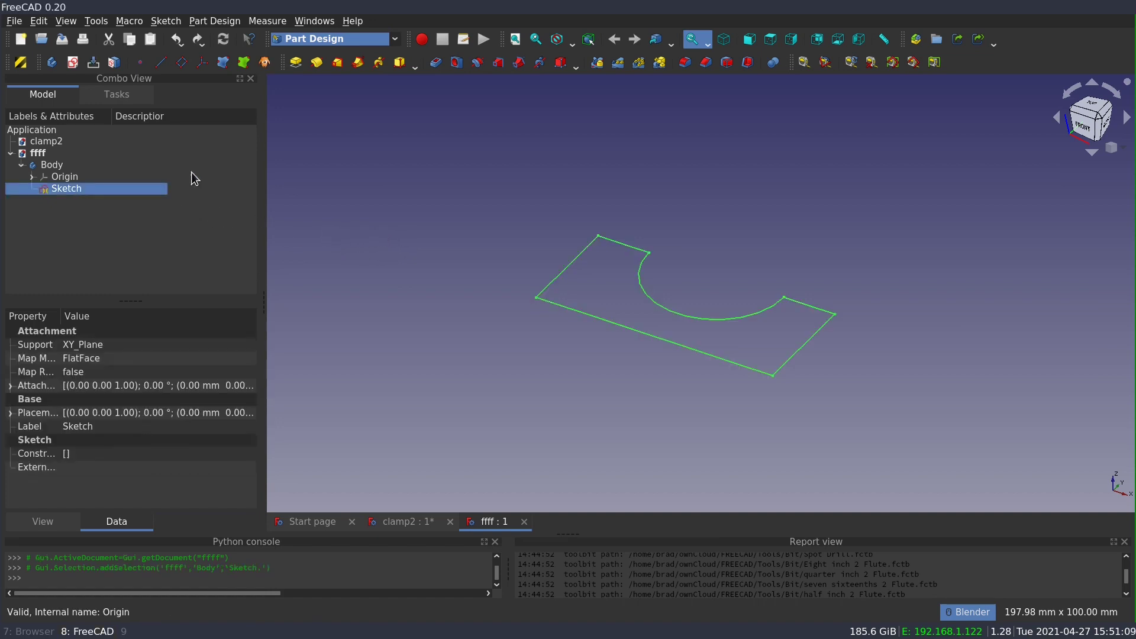
click(168, 22)
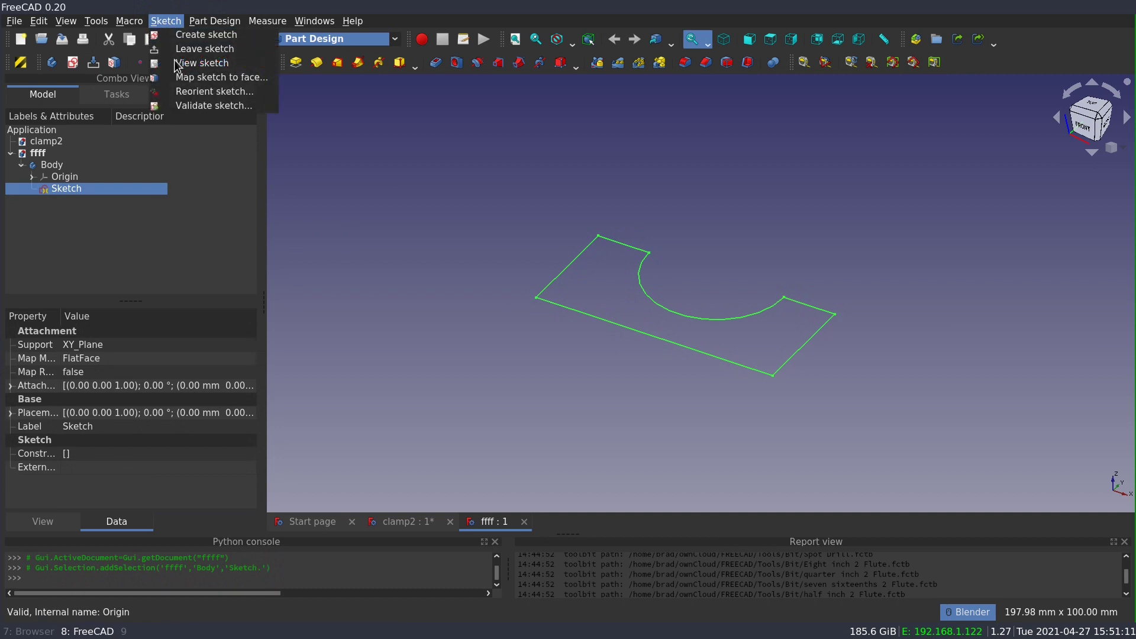
click(208, 94)
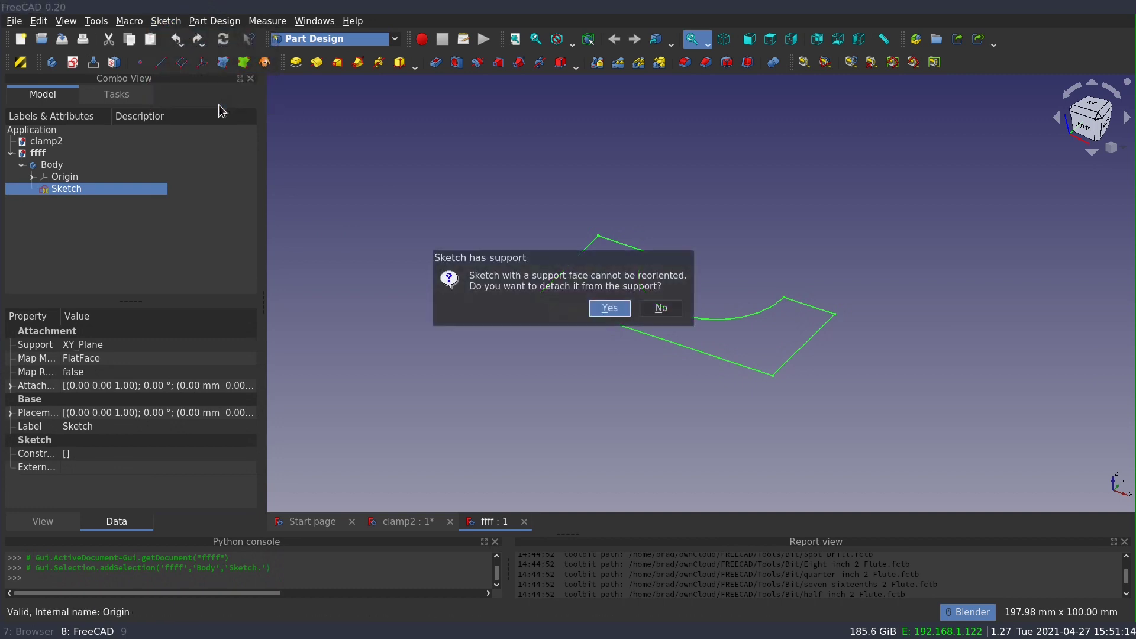
click(610, 308)
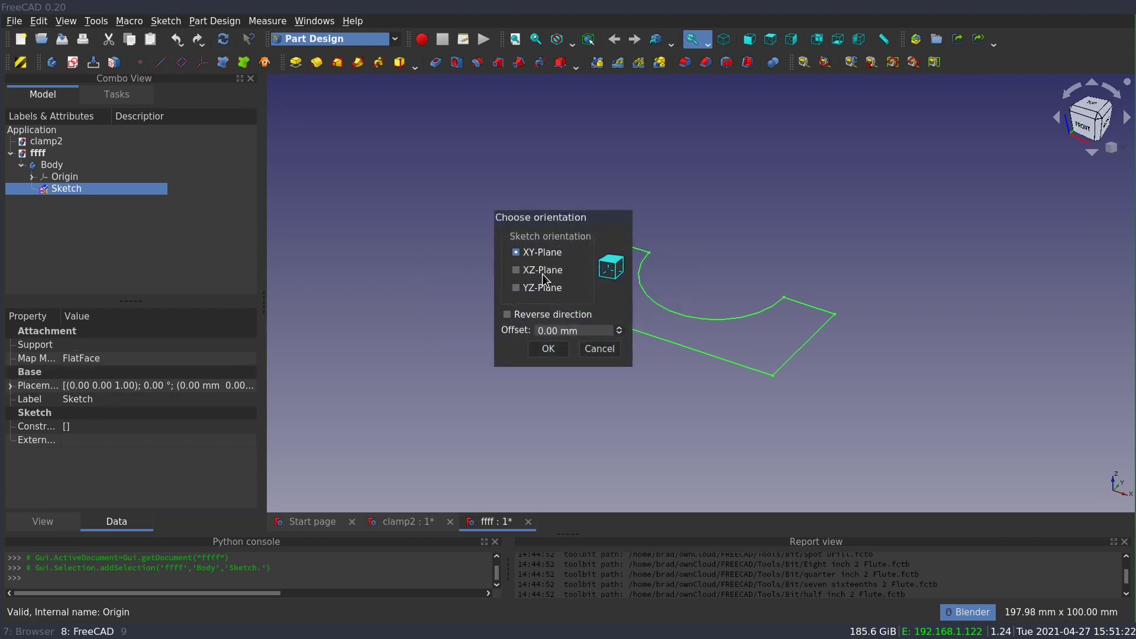
click(542, 272)
click(557, 354)
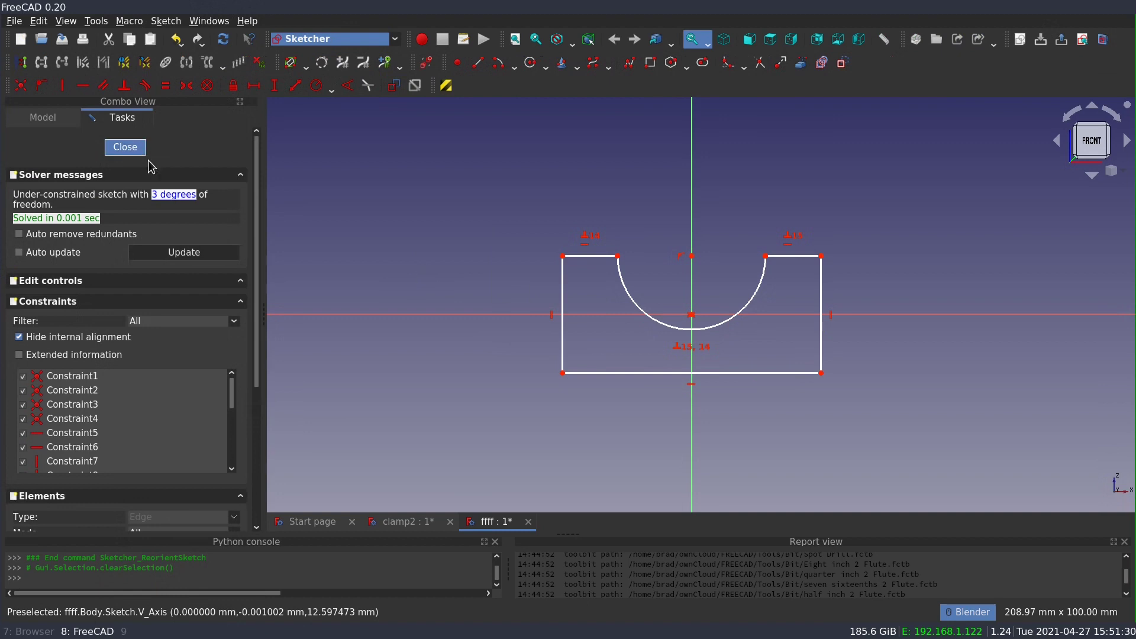
click(126, 151)
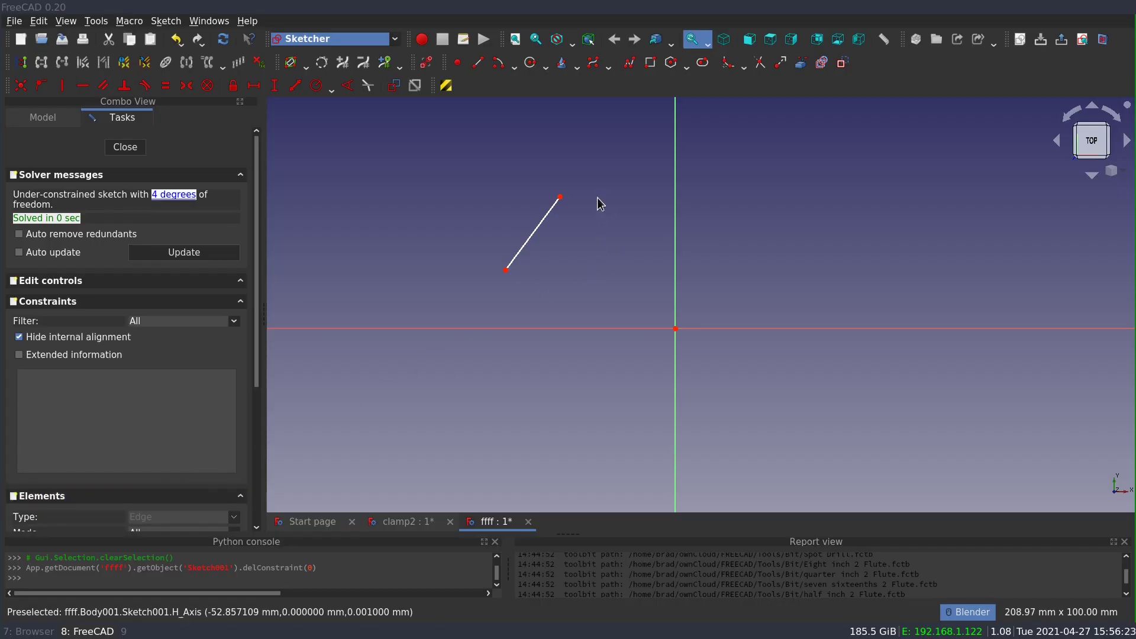
- Nudge the line's top endpoint to the right and apply a Block constraint to the line
drag(562, 198, 576, 198)
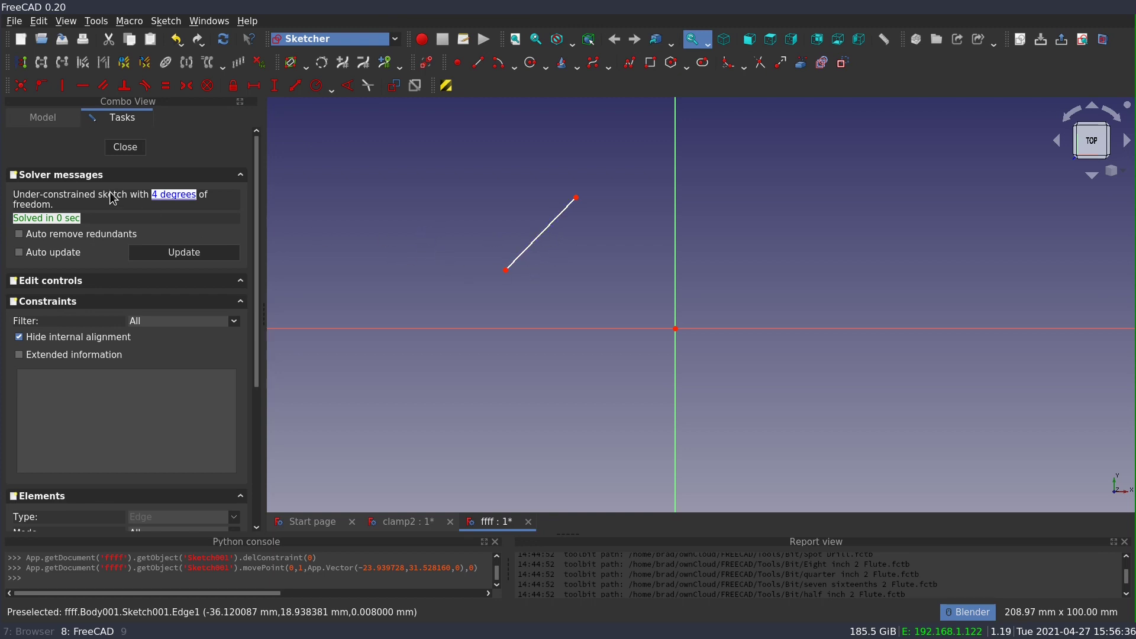
click(548, 235)
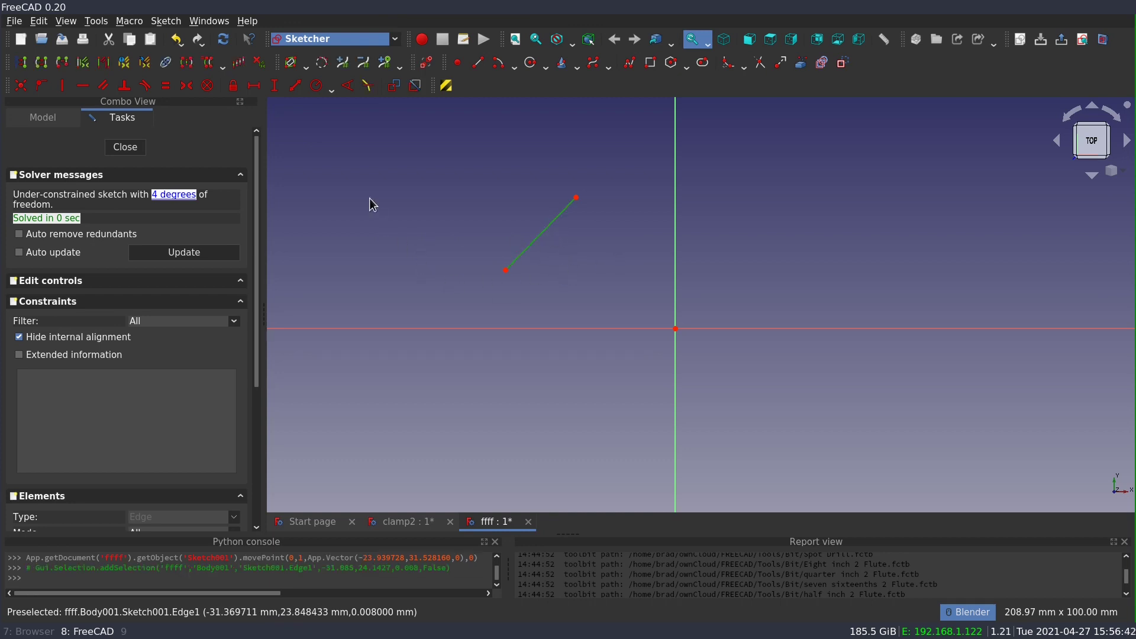
click(207, 86)
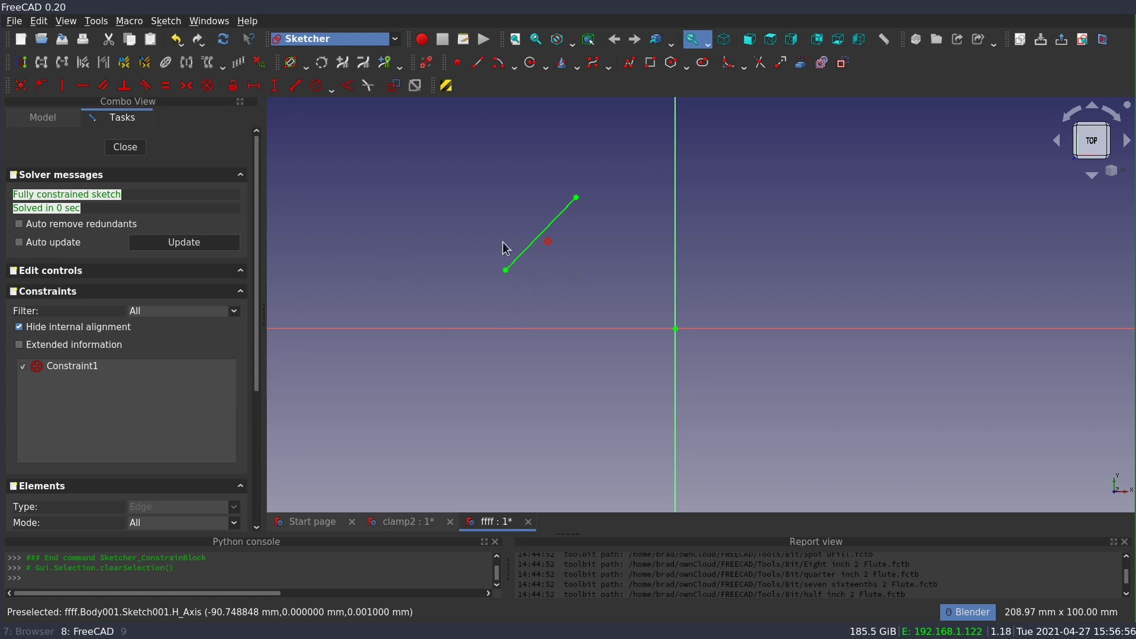
- Add a distance constraint to the blocked line and set its length to 22 mm
click(532, 251)
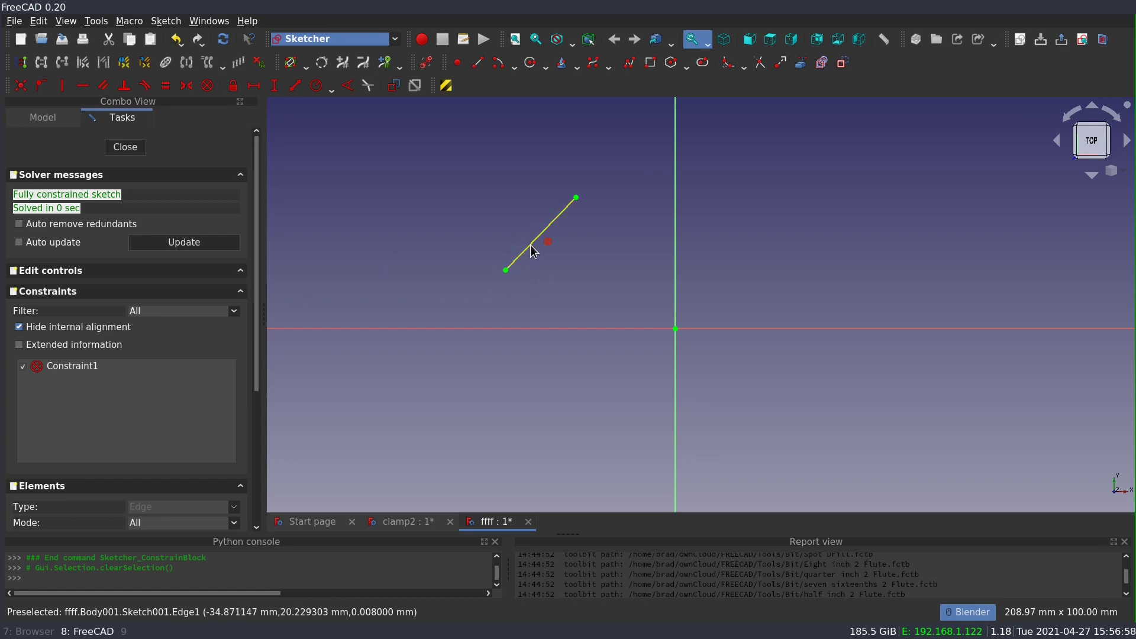
click(295, 86)
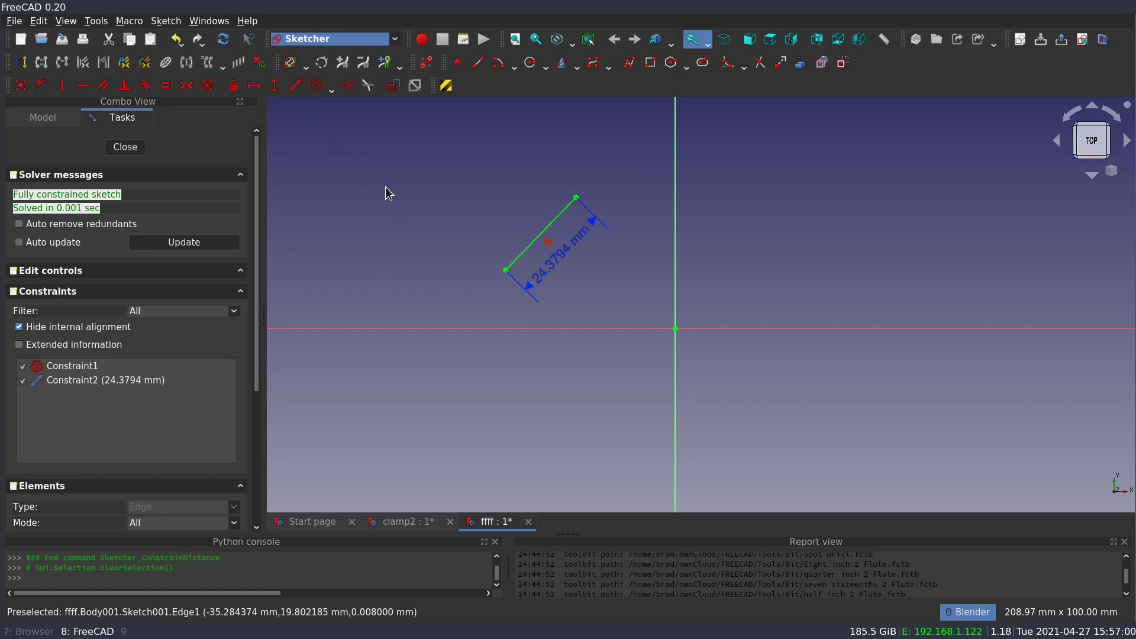
double_click(544, 275)
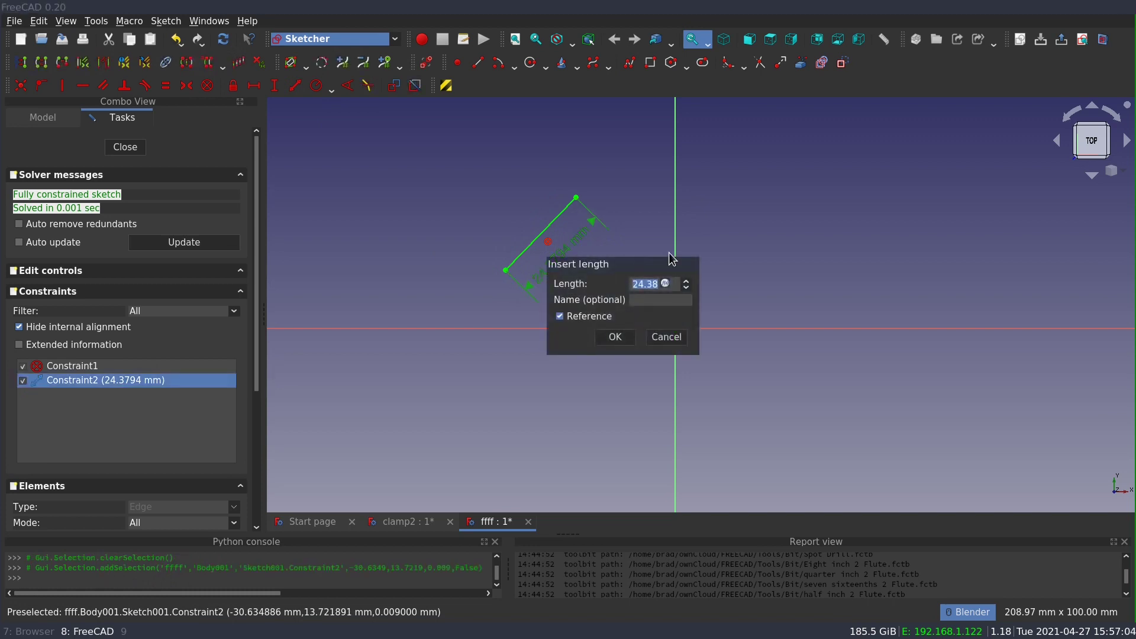
text(22)
key(Return)
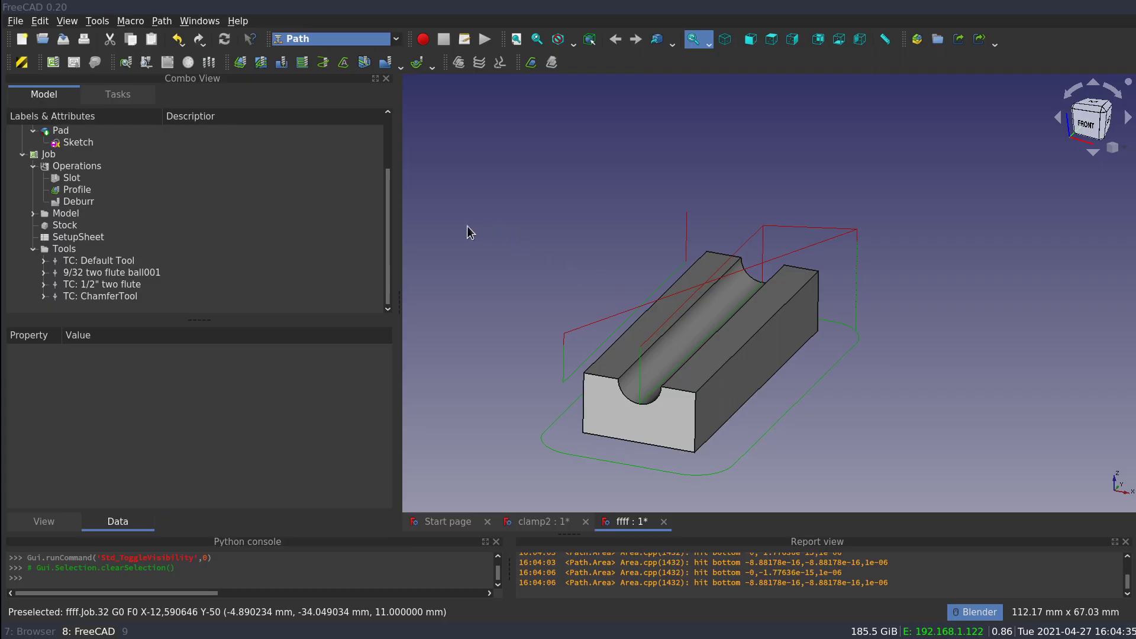
click(75, 190)
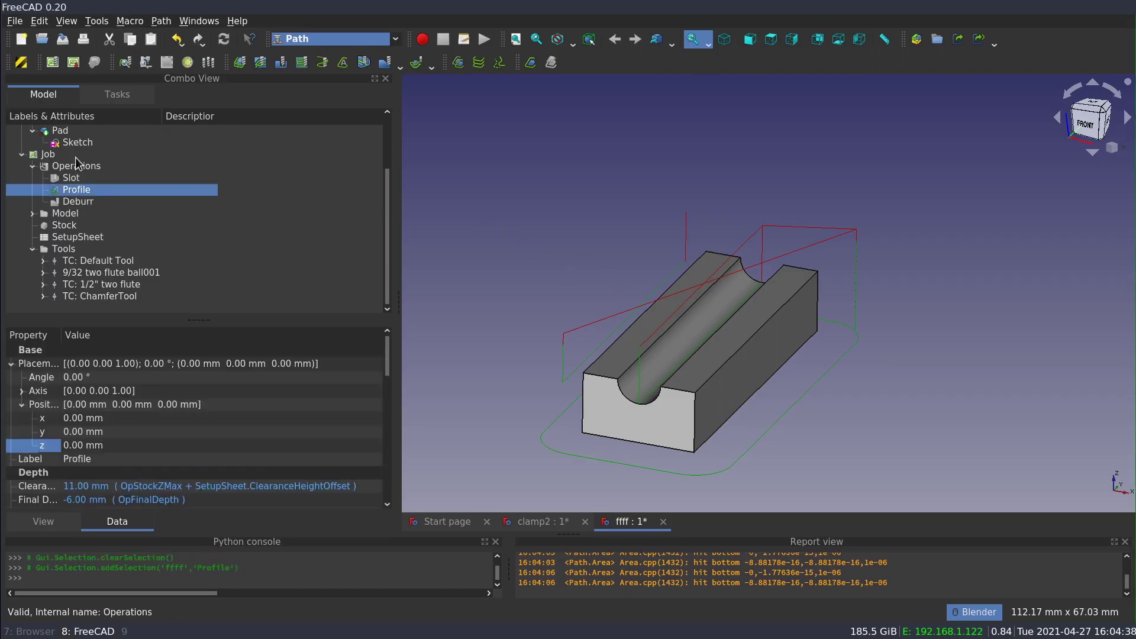
click(125, 62)
mouse_move(885, 268)
mouse_down()
mouse_move(878, 298)
mouse_move(884, 288)
mouse_up()
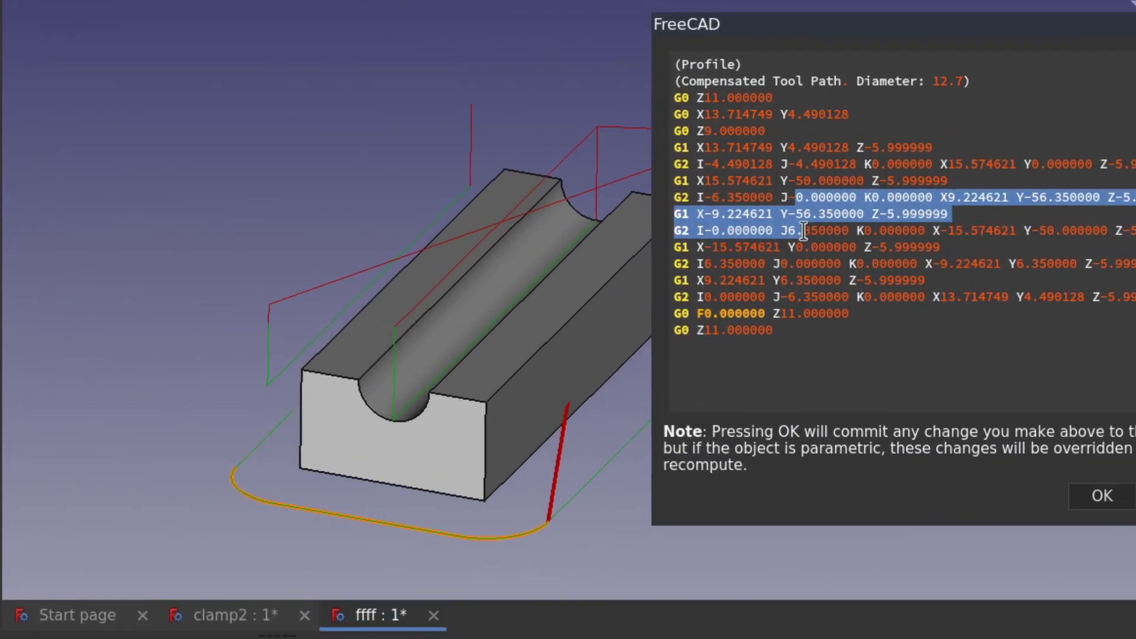
drag(803, 230, 811, 287)
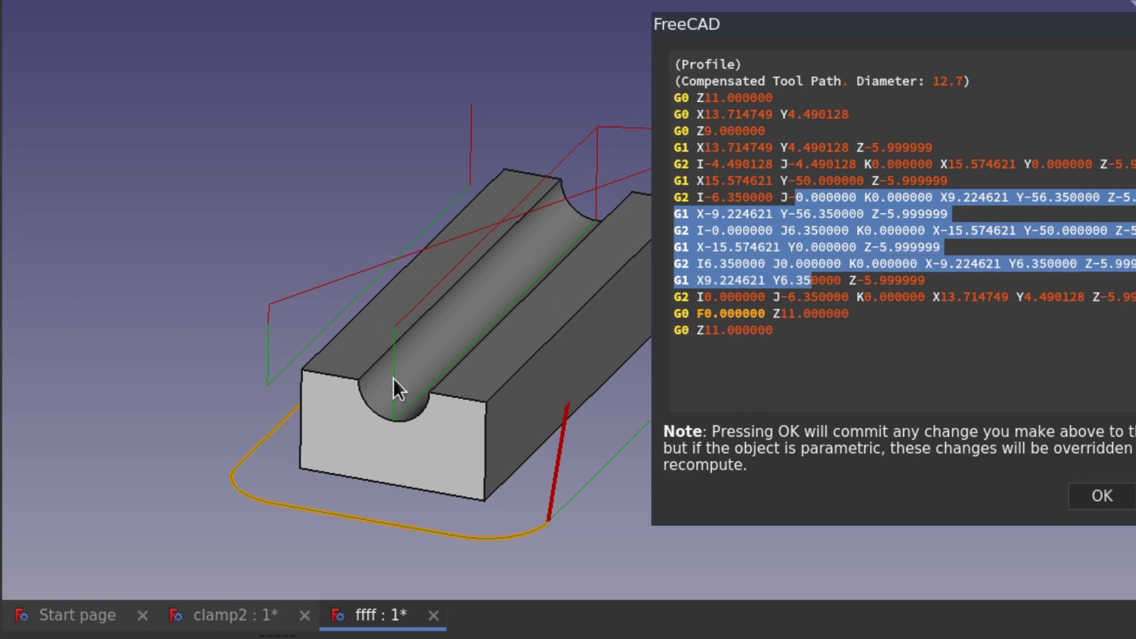
drag(812, 180, 822, 231)
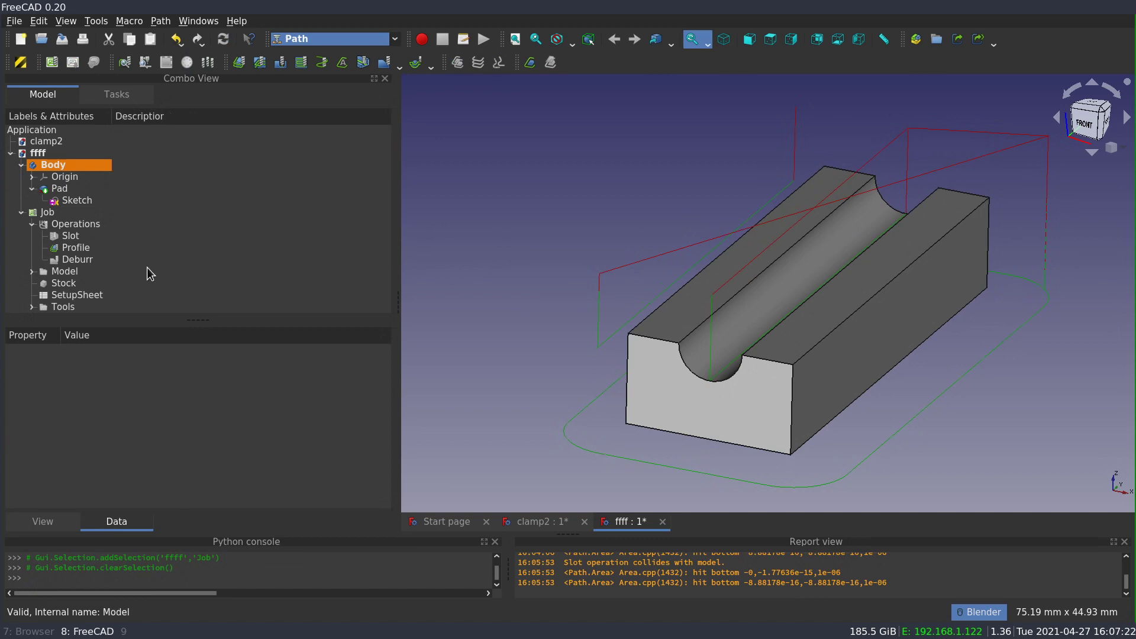
- Show the ChamferTool bit from the TC: ChamferTool controller in the 3D view
click(31, 307)
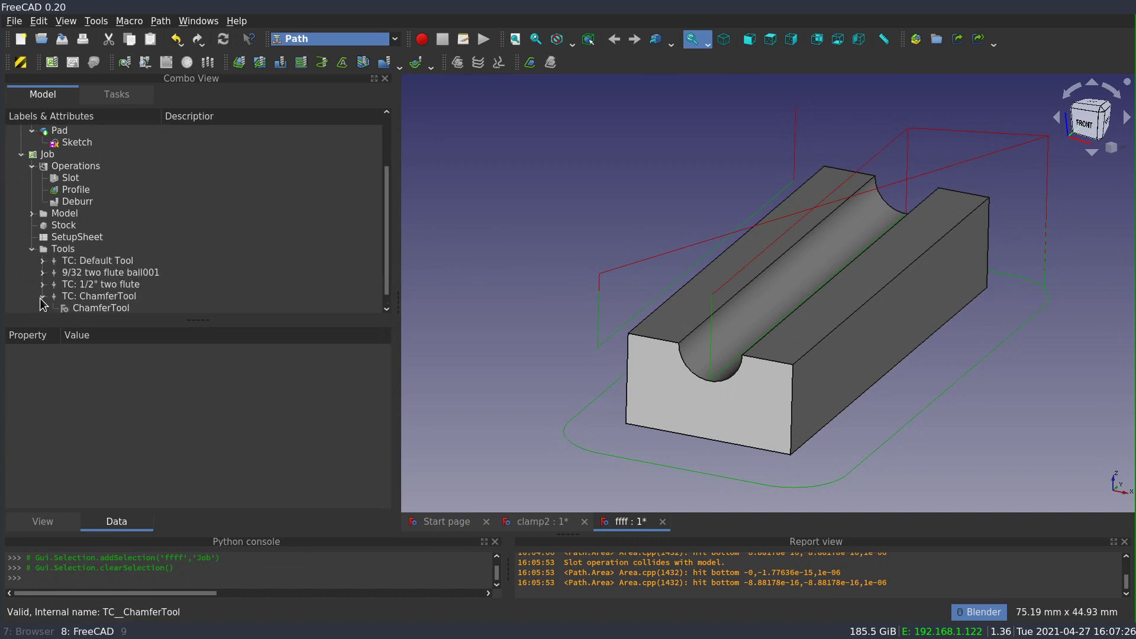
click(42, 296)
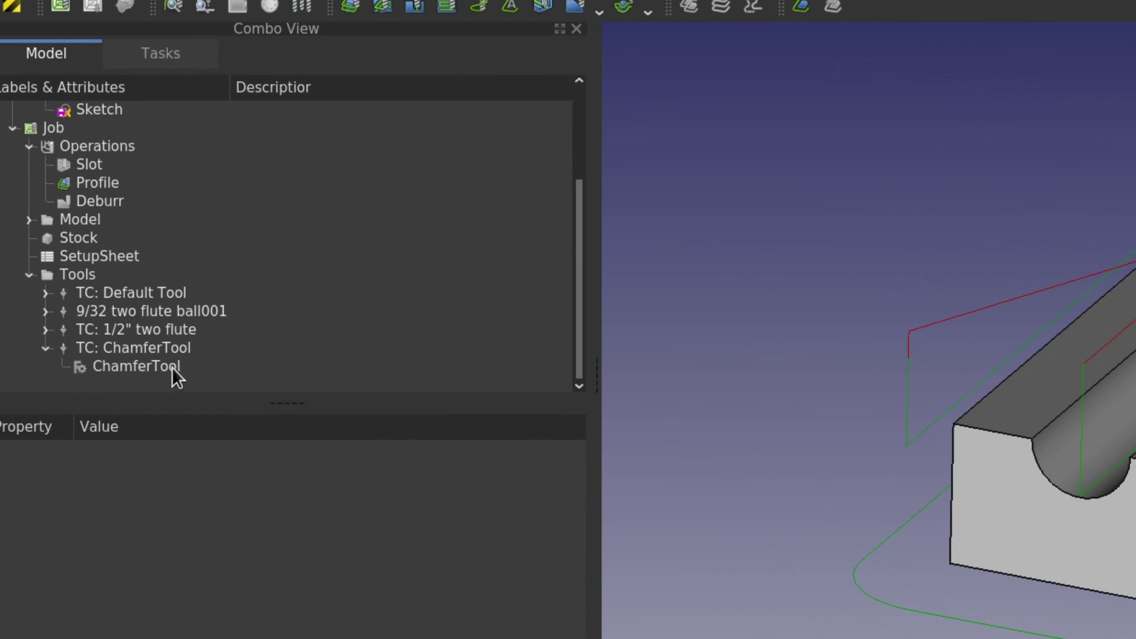
click(136, 366)
key(space)
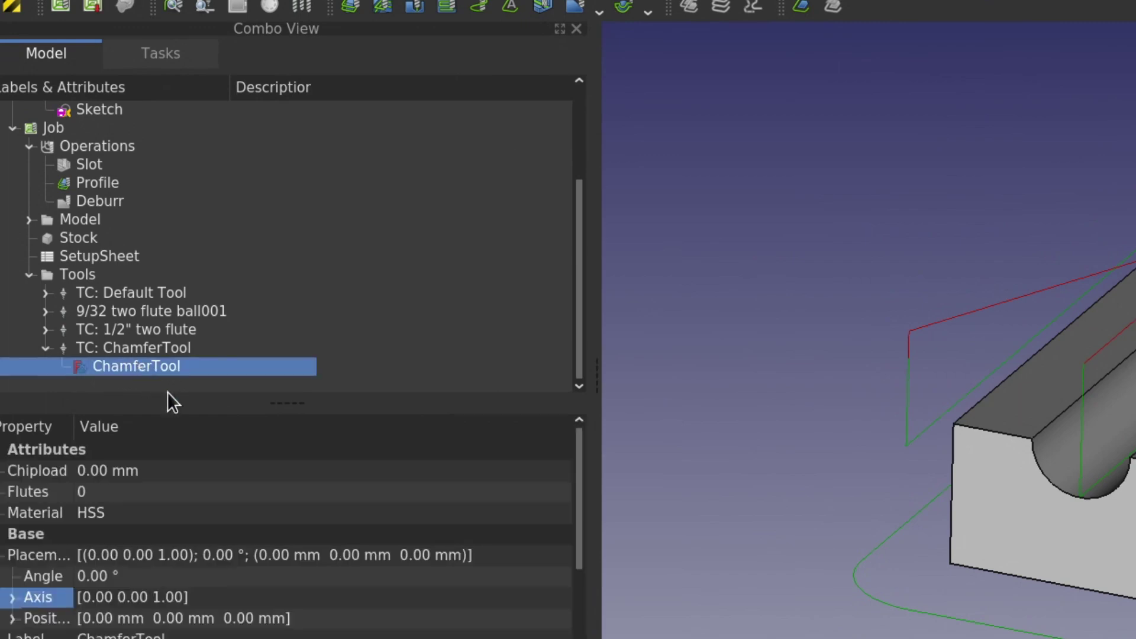
click(717, 273)
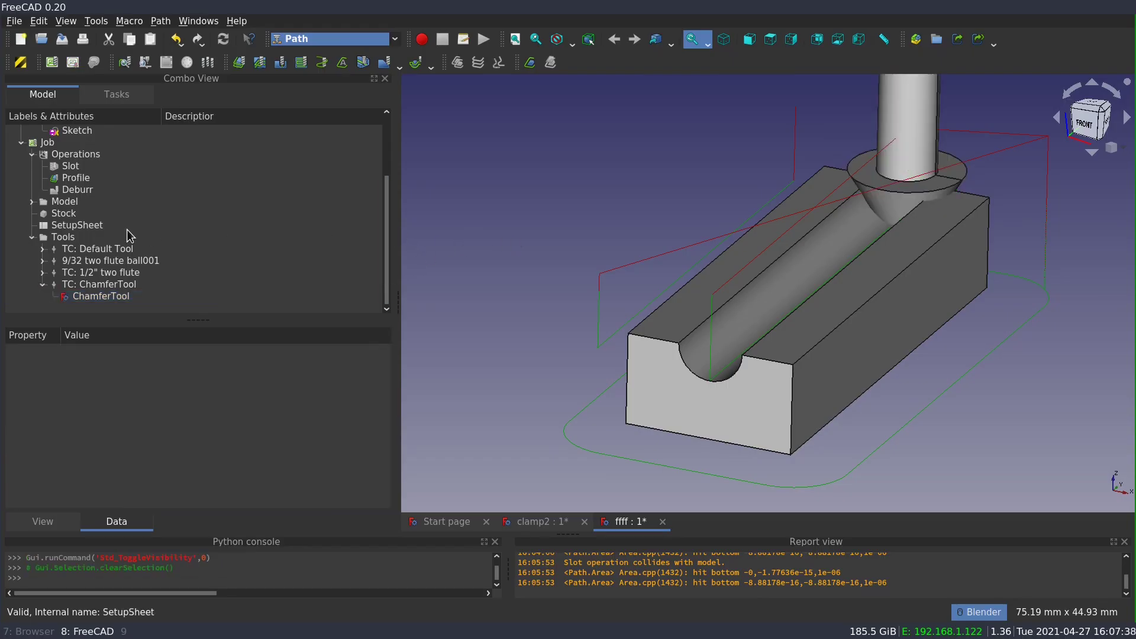
- Inspect the Deburr operation's G-code, highlighting one toolpath move, then close the inspection
scroll(113, 248, up, 2)
click(101, 261)
click(126, 62)
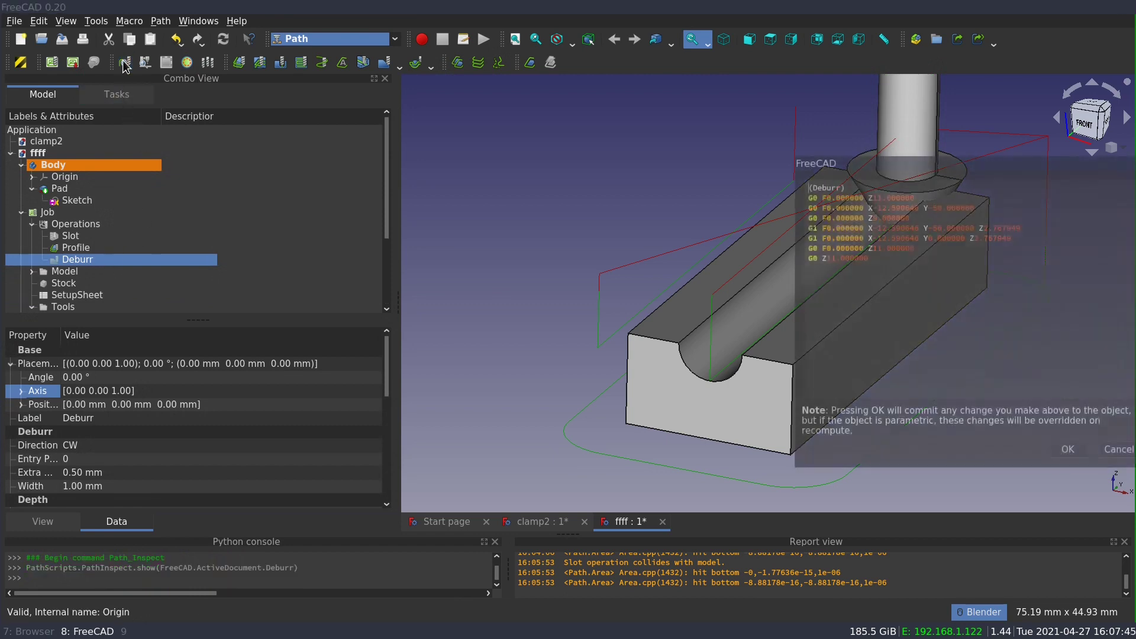
click(911, 239)
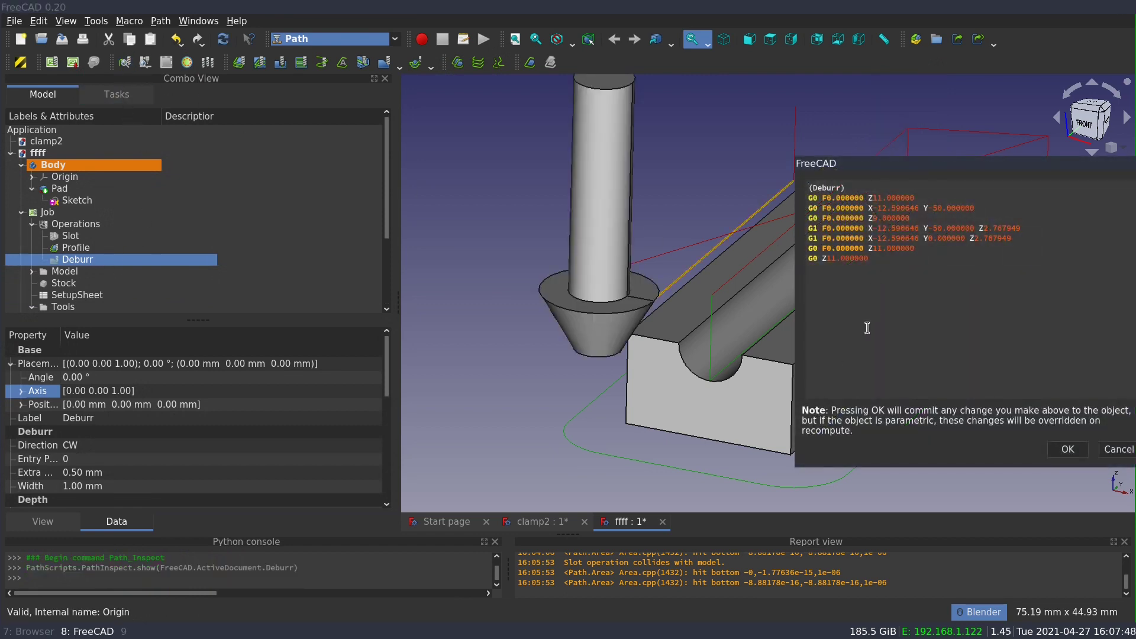
click(1068, 449)
- View the slotted block from the front and zoom in on the chamfer tool
middle_drag(837, 438, 887, 391)
click(1085, 124)
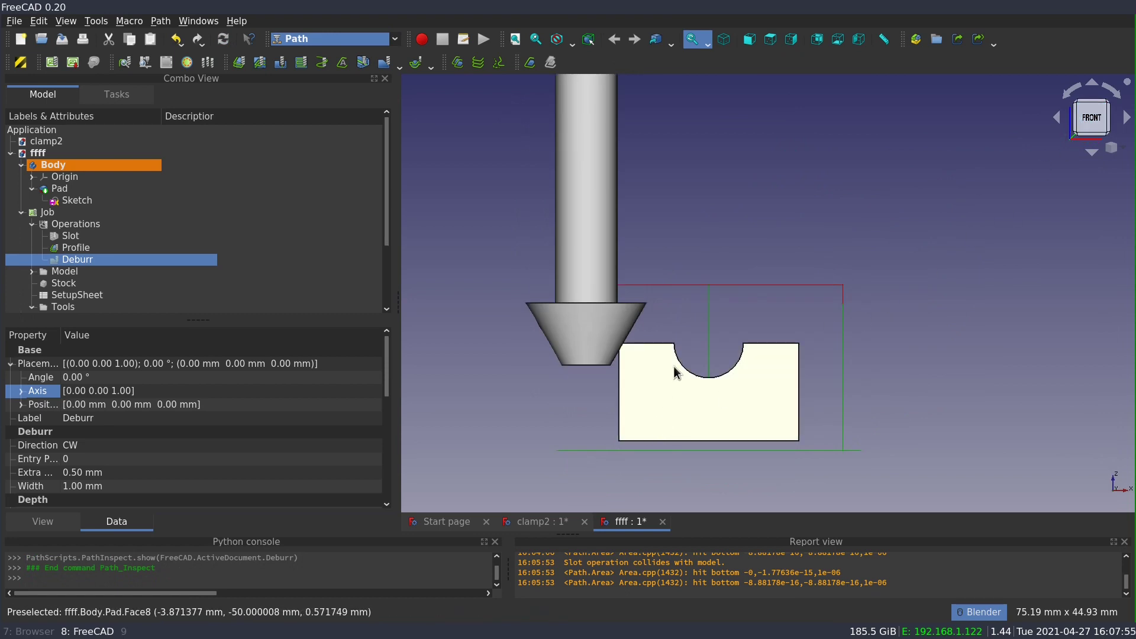
scroll(640, 352, up, 5)
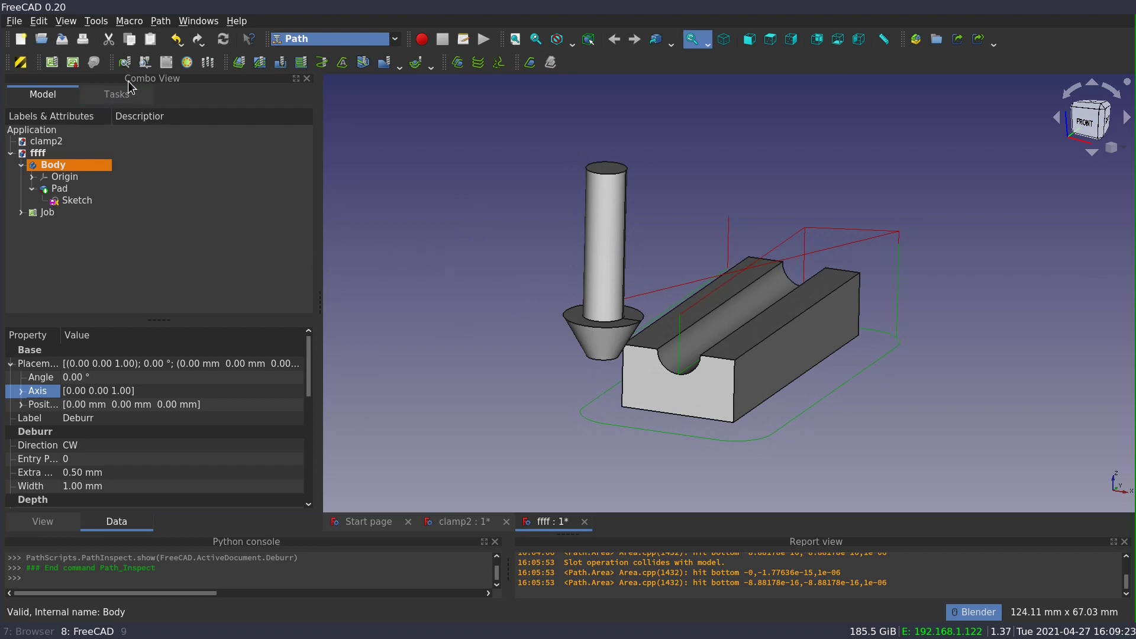
- Export the document as slot.pdf and place the PDF viewer beside the model
key(ctrl+p)
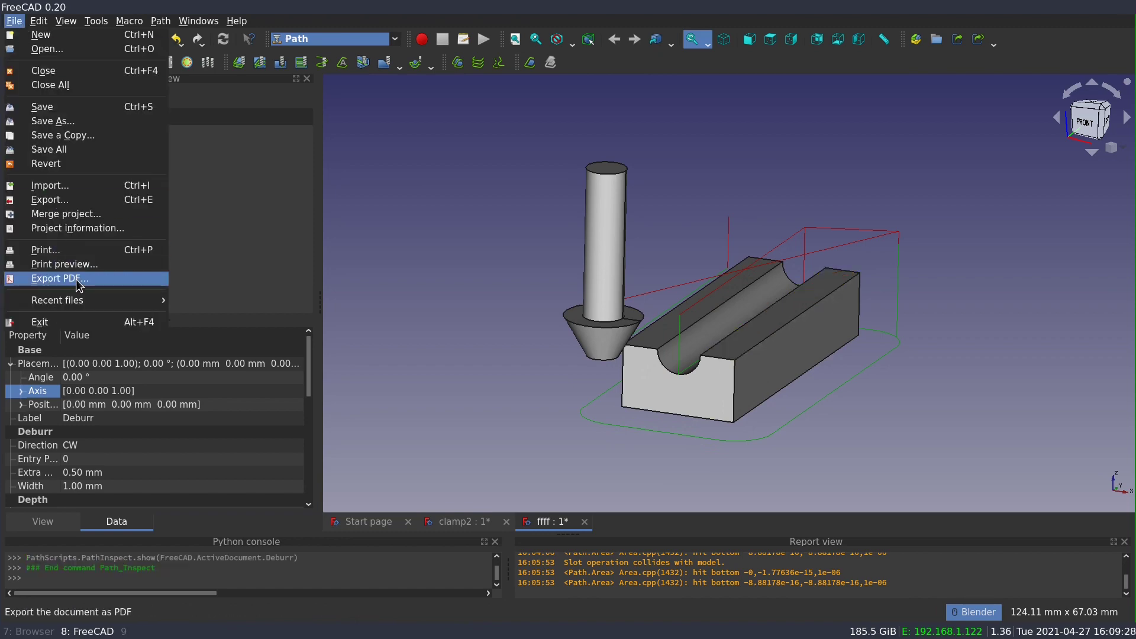
click(86, 283)
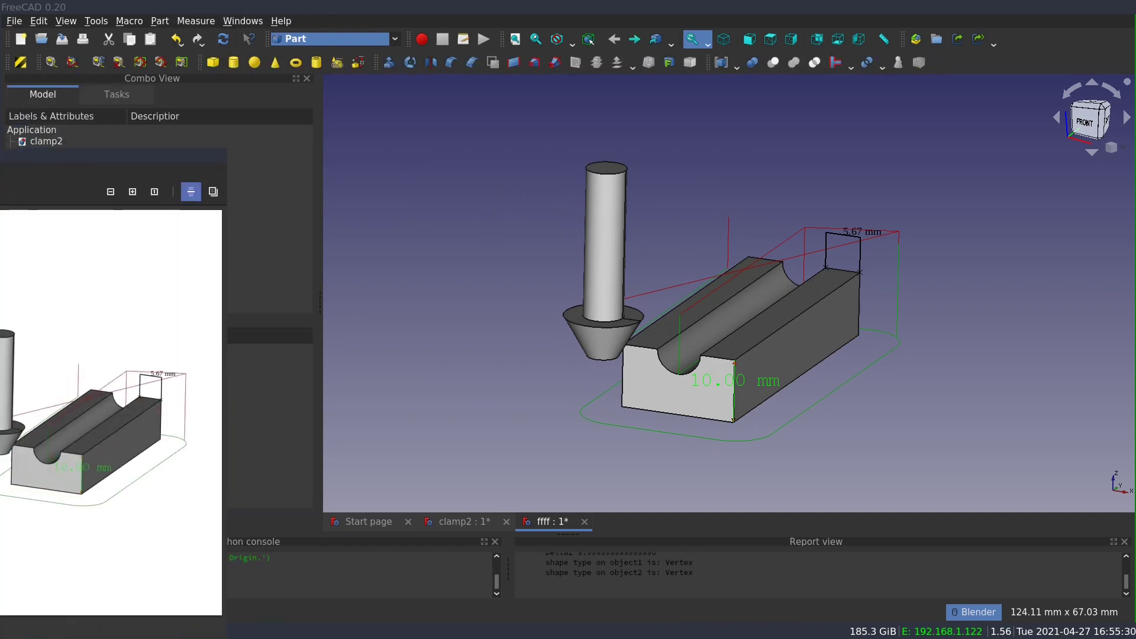
drag(177, 66, 275, 67)
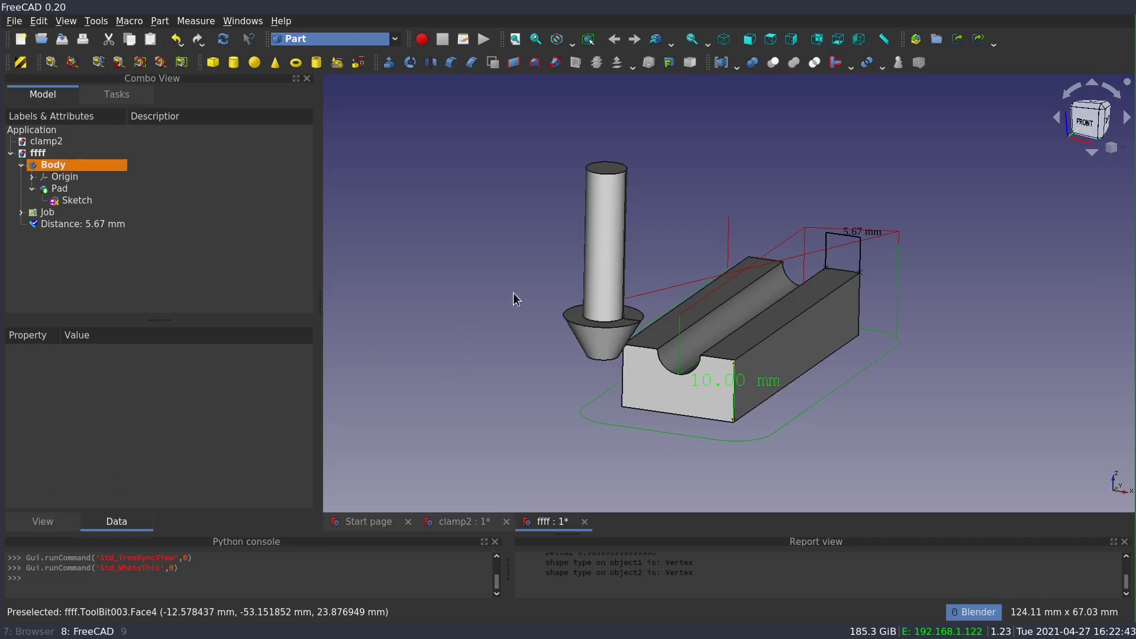
- Enable Record selection, then select the Distance, Sketch, Origin and Sketch again in the tree
click(708, 45)
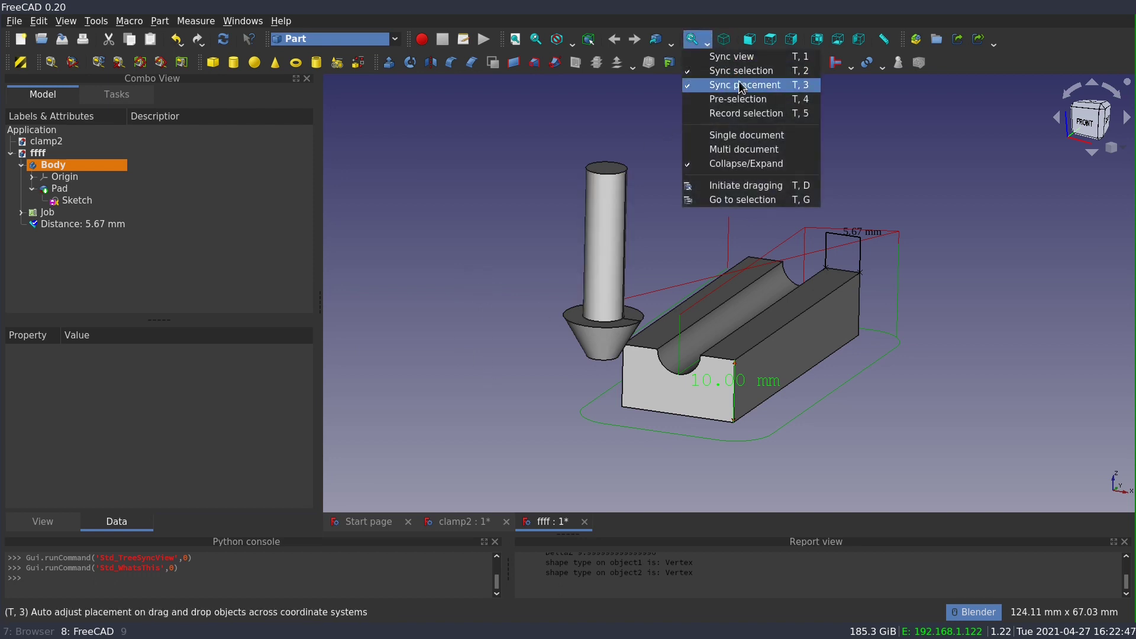
click(751, 114)
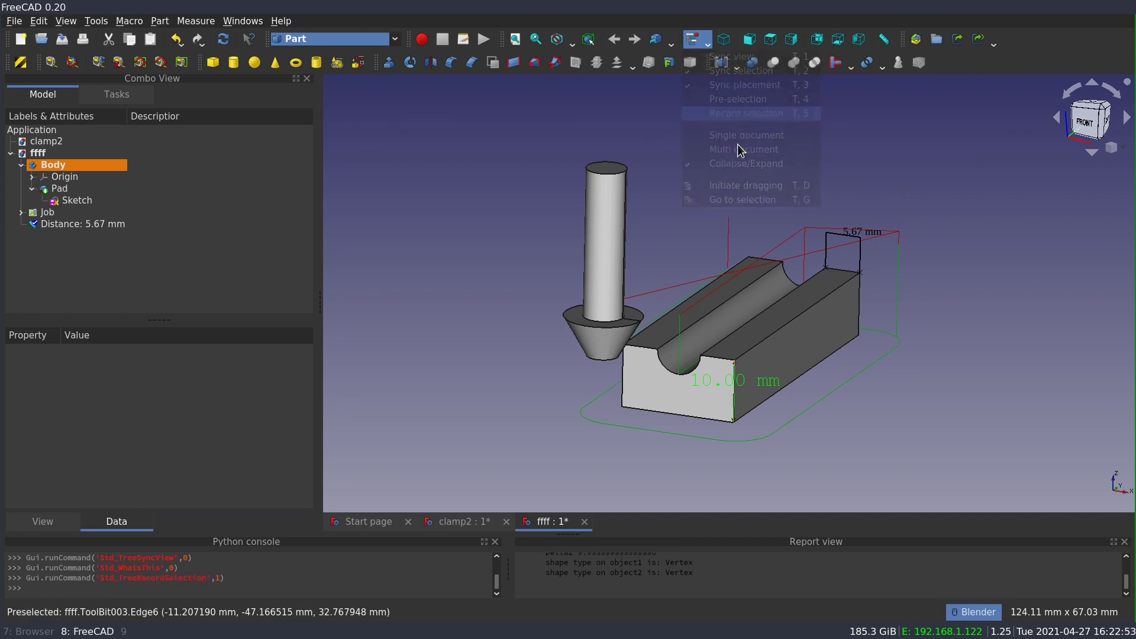
click(75, 224)
click(74, 201)
click(72, 178)
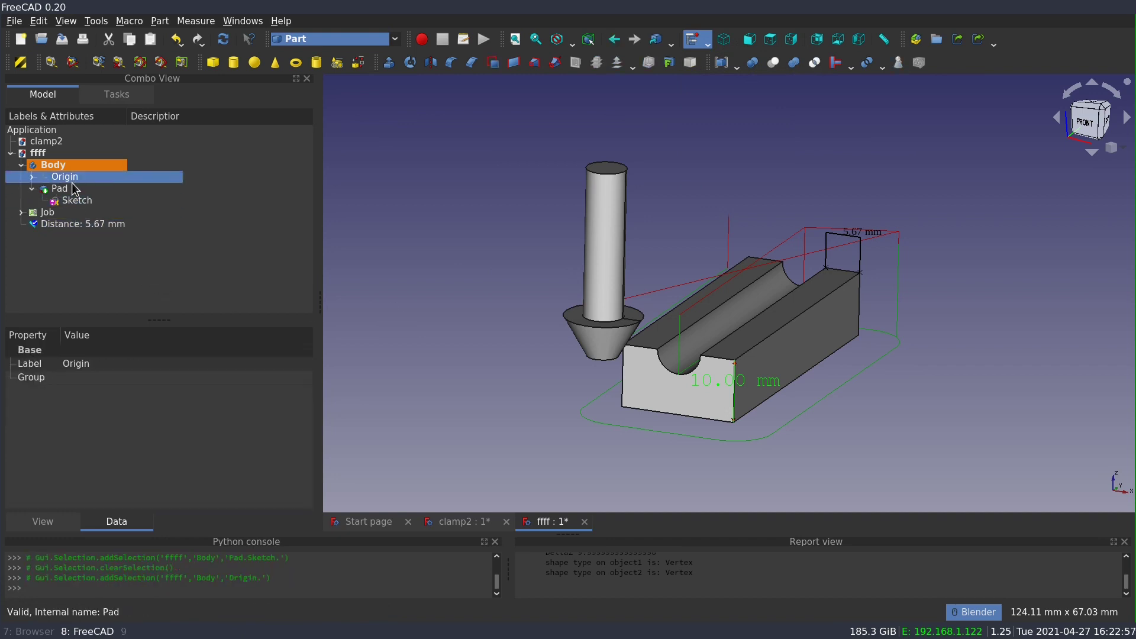
click(76, 200)
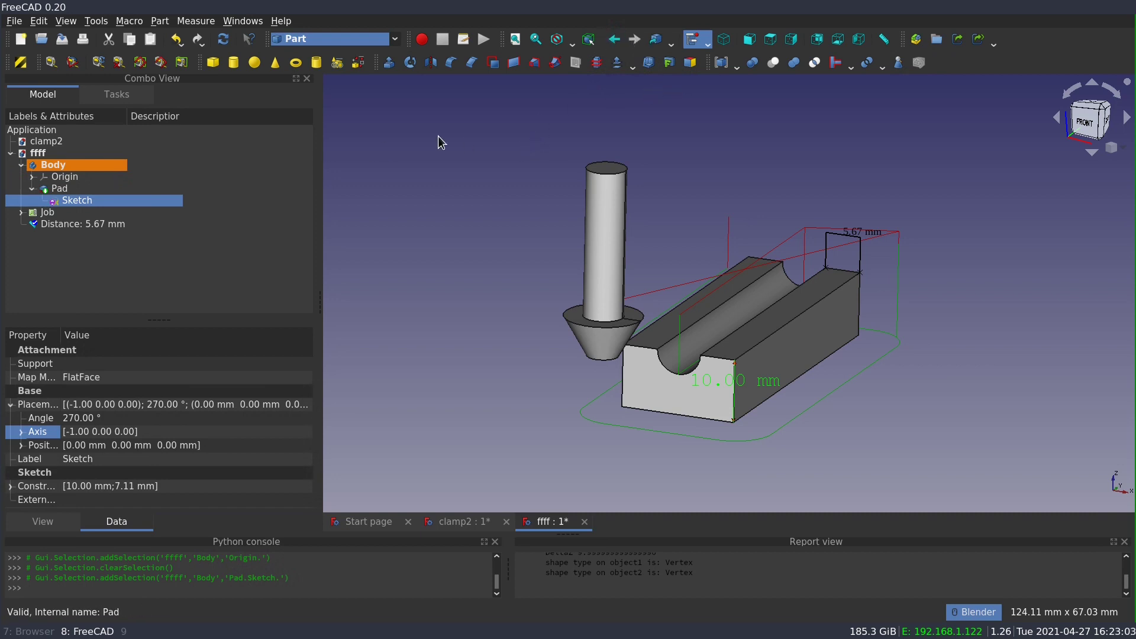
- Step back through recorded selections, select both top faces beside the slot, and test Back/Forward
click(620, 45)
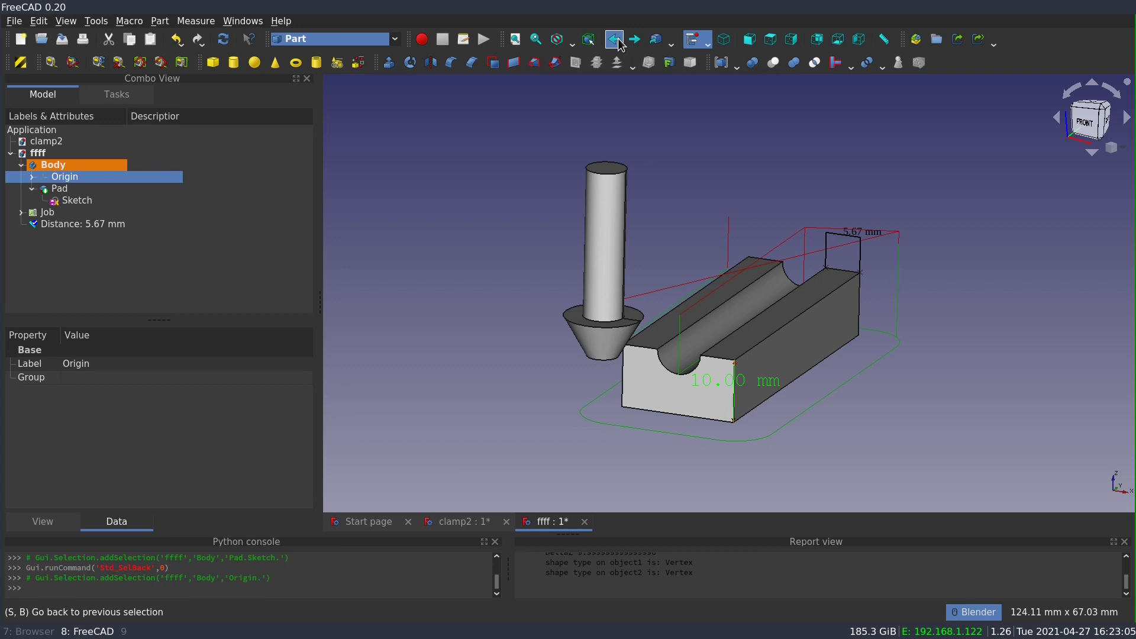
click(620, 46)
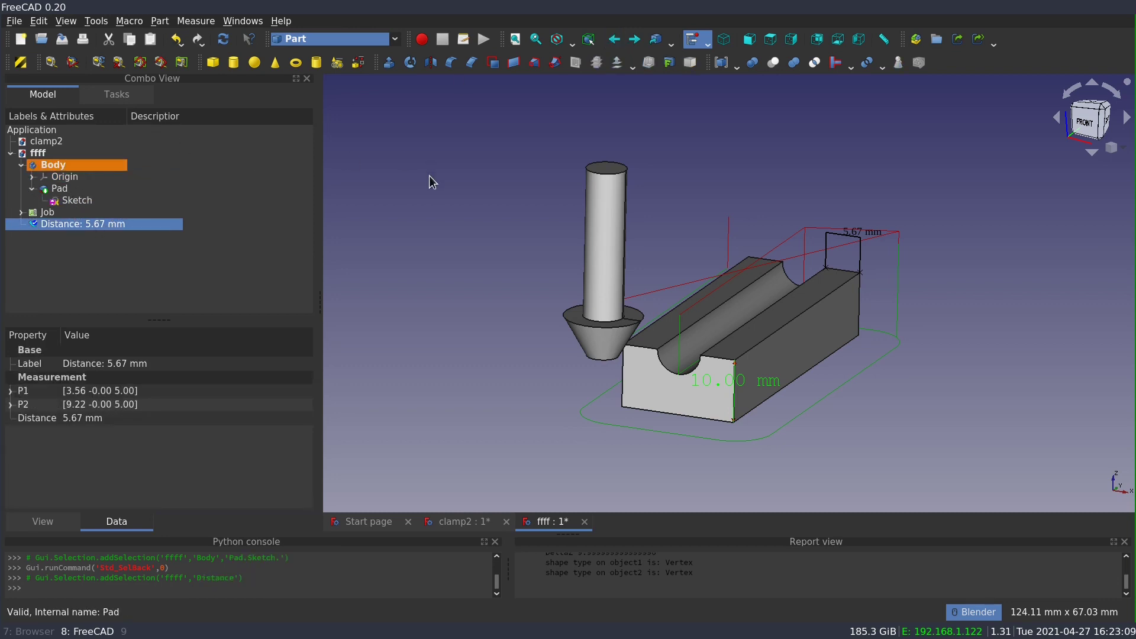
click(668, 329)
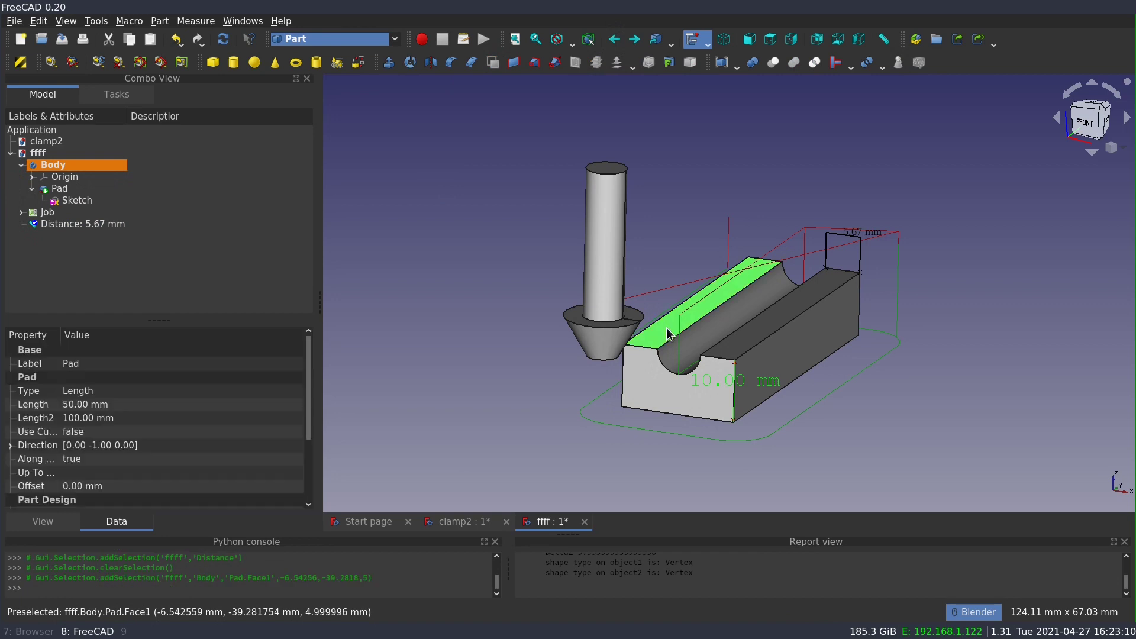
ctrl+click(746, 345)
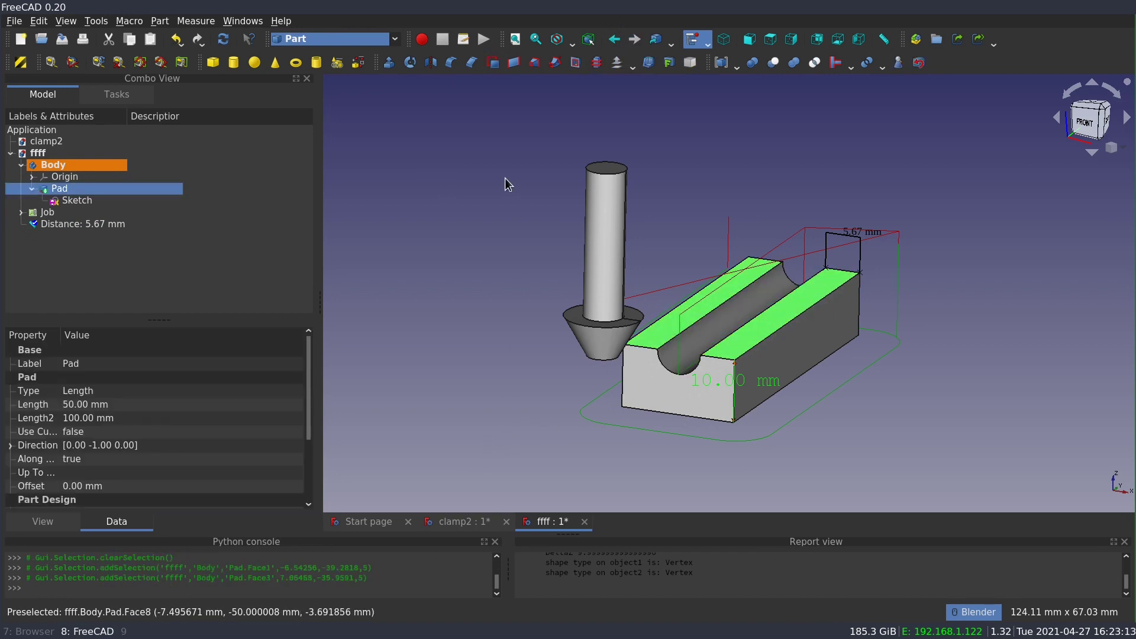
click(615, 41)
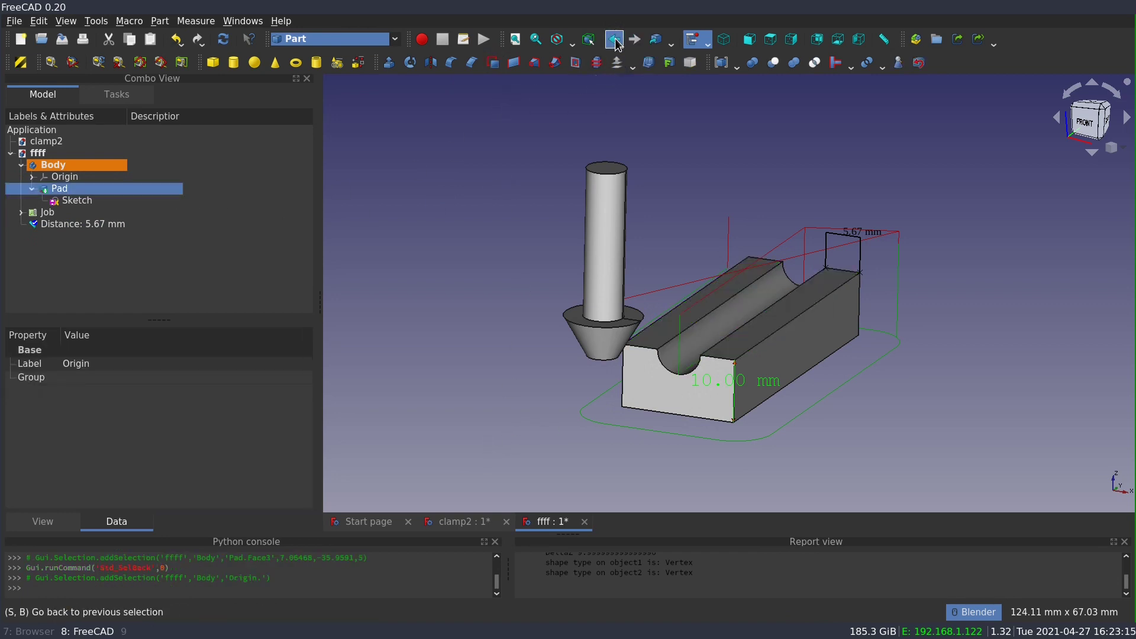
click(634, 39)
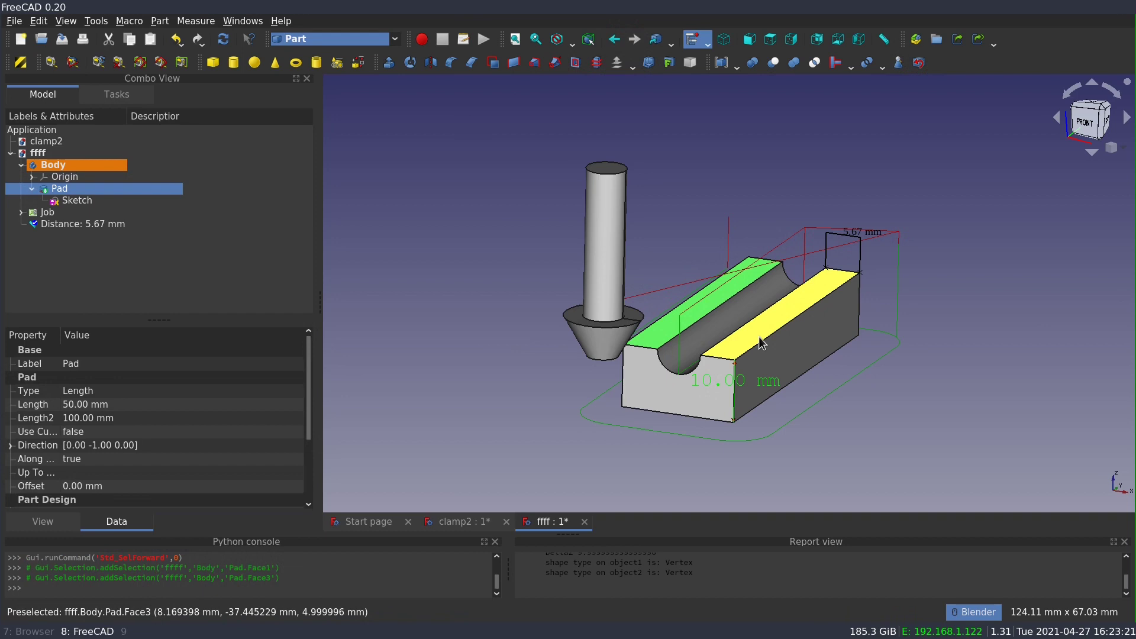
click(459, 423)
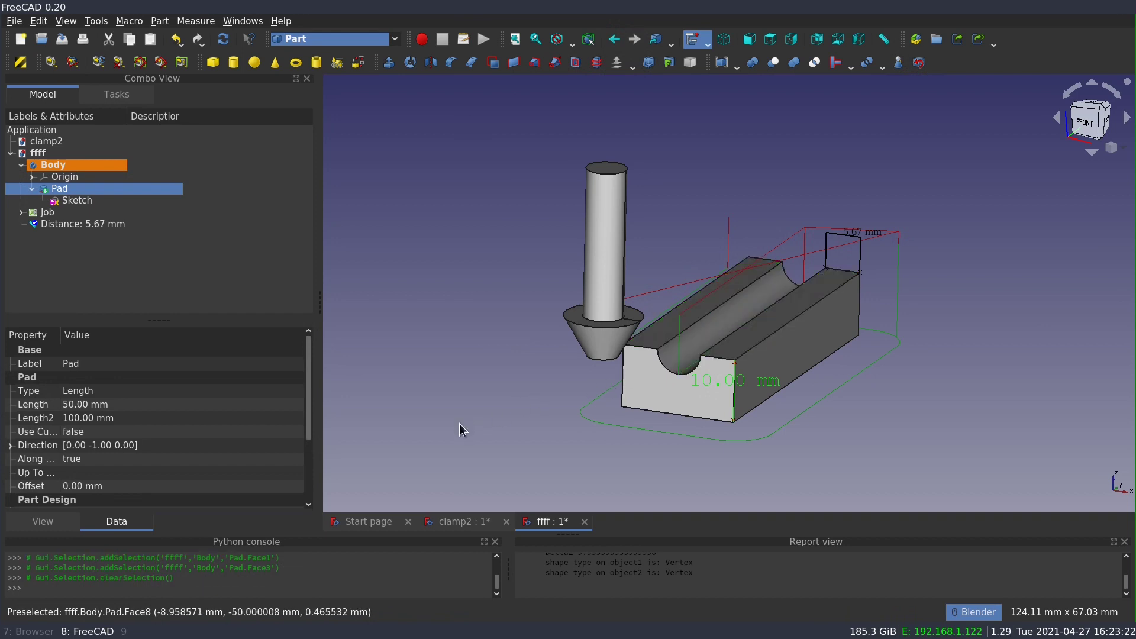
- Turn off Record selection, then step back and forward between the top faces and Origin selections
click(707, 42)
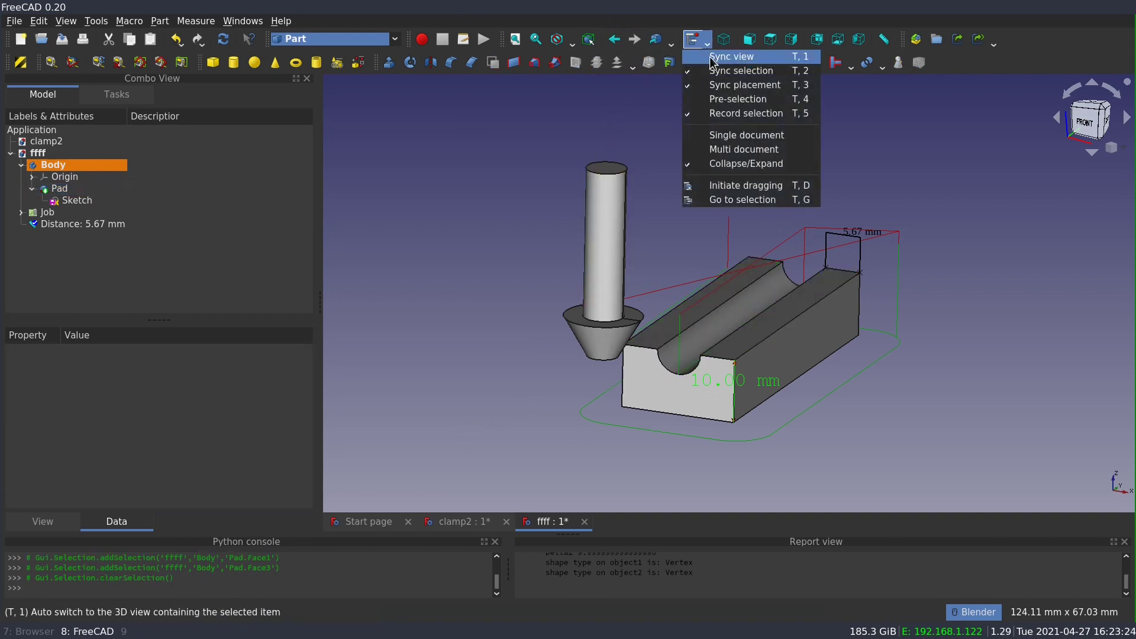
click(734, 113)
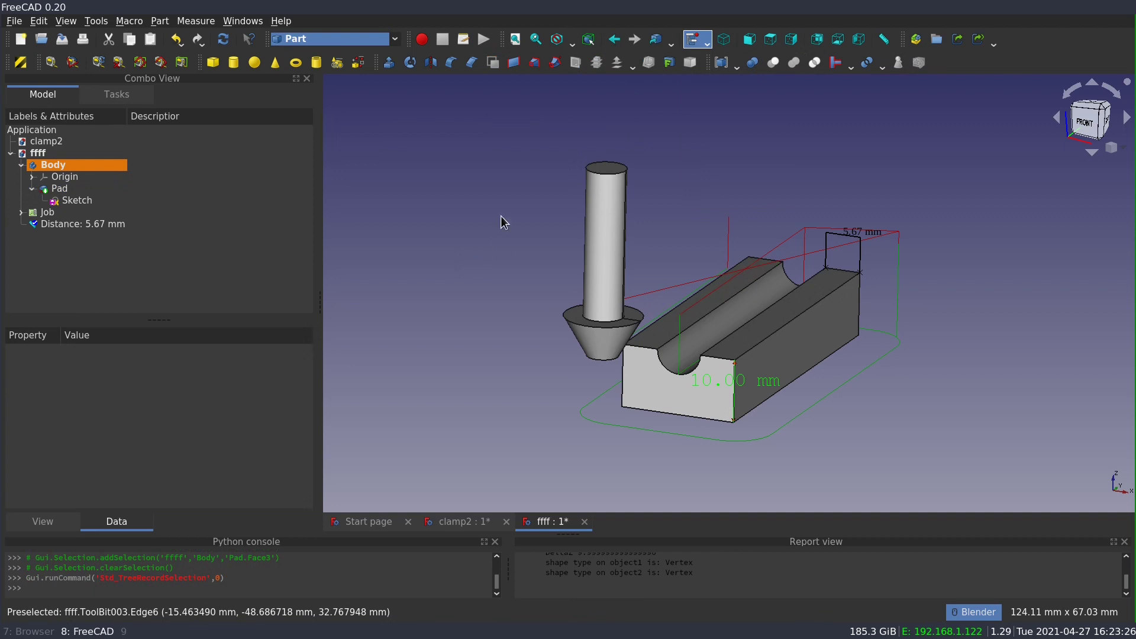
click(617, 40)
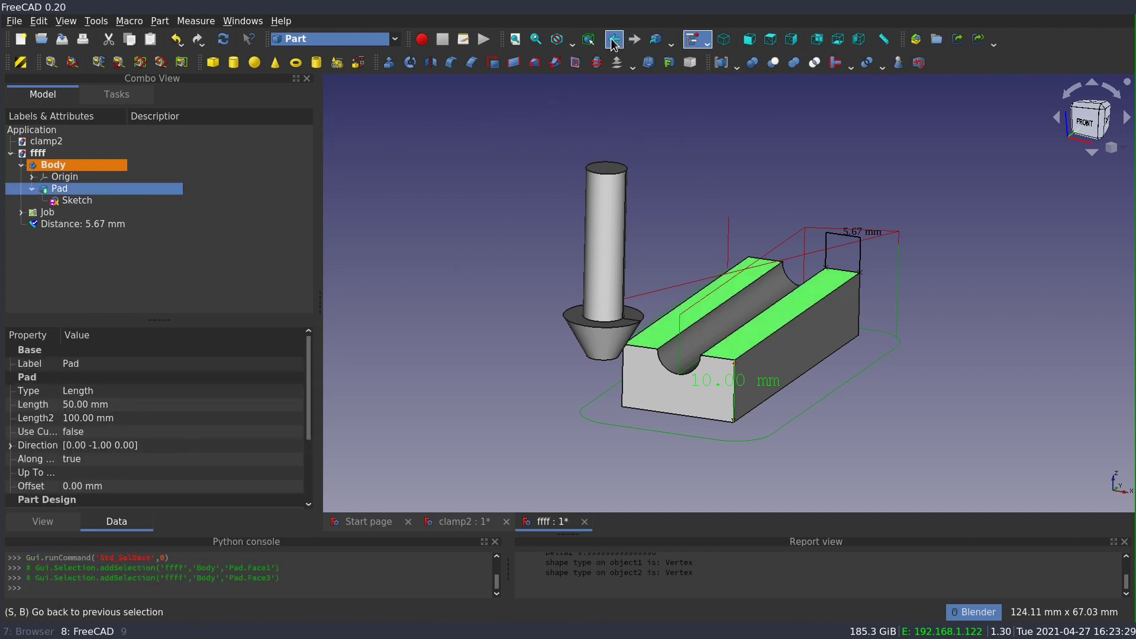
click(615, 41)
click(634, 39)
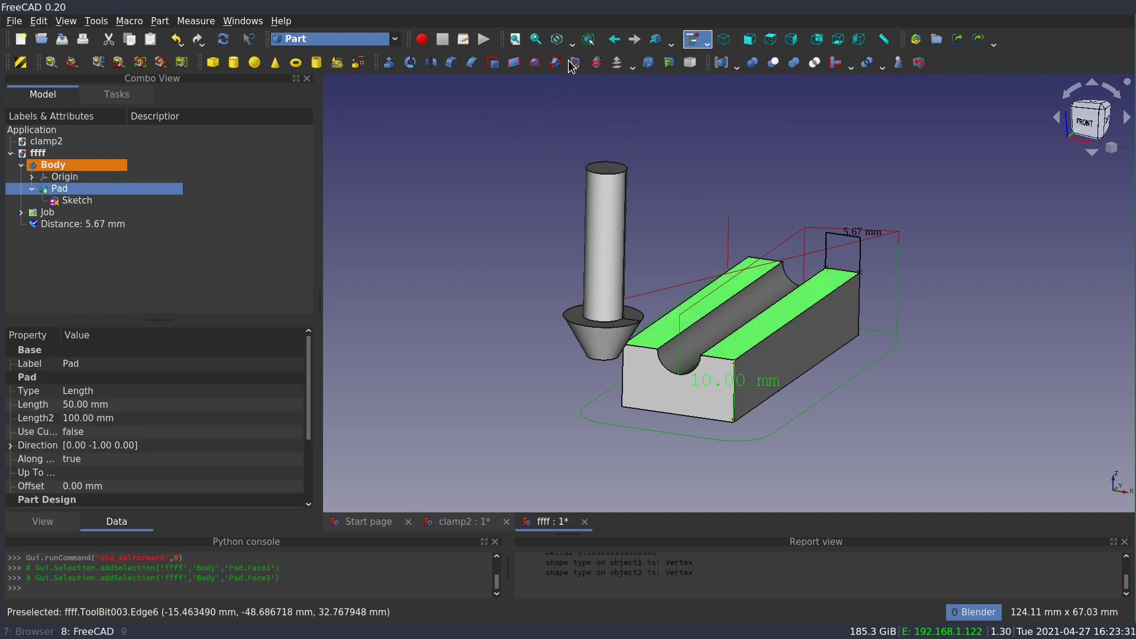
click(614, 39)
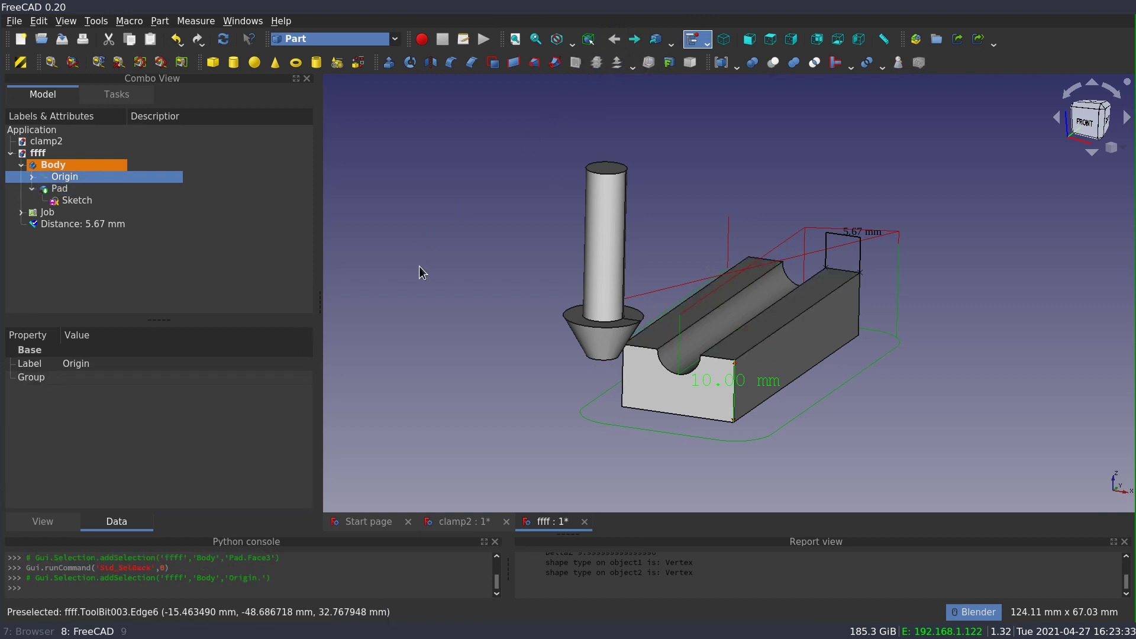